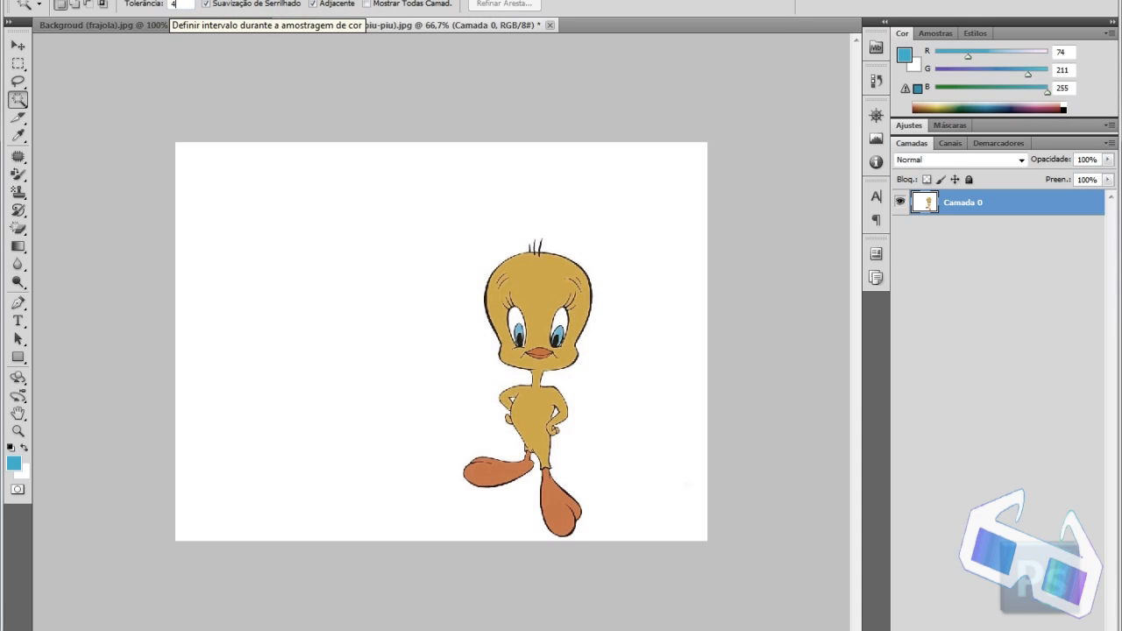
- Select the white background around the cartoon bird with the Magic Wand at tolerance 4 and delete it
{"action": "left_click", "coordinate": [688, 485]}
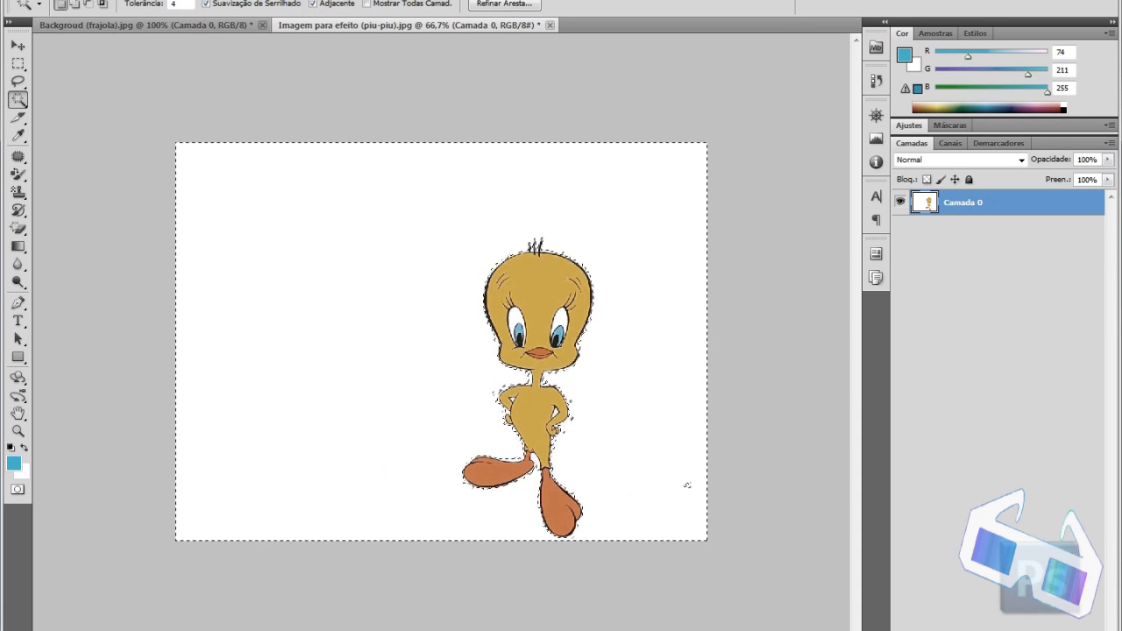
{"action": "key", "text": "Delete"}
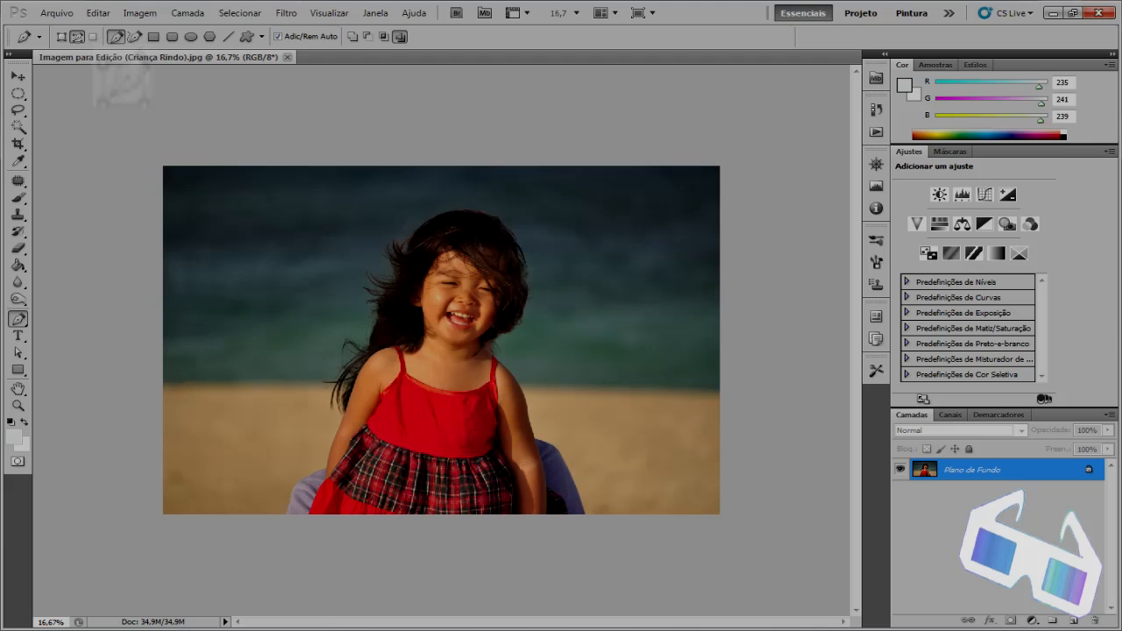
- Zoom in on the girl's head and start a Pen path along the upper edge of her hair, adjusting the curve handles
{"action": "left_click", "coordinate": [17, 405]}
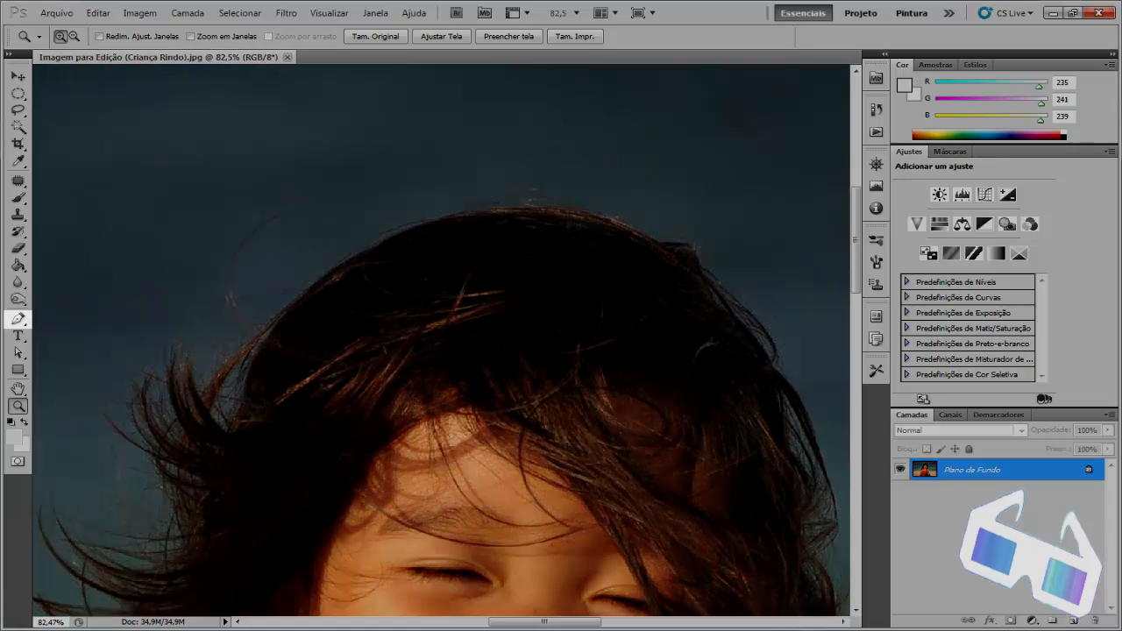
{"action": "left_click", "coordinate": [18, 320]}
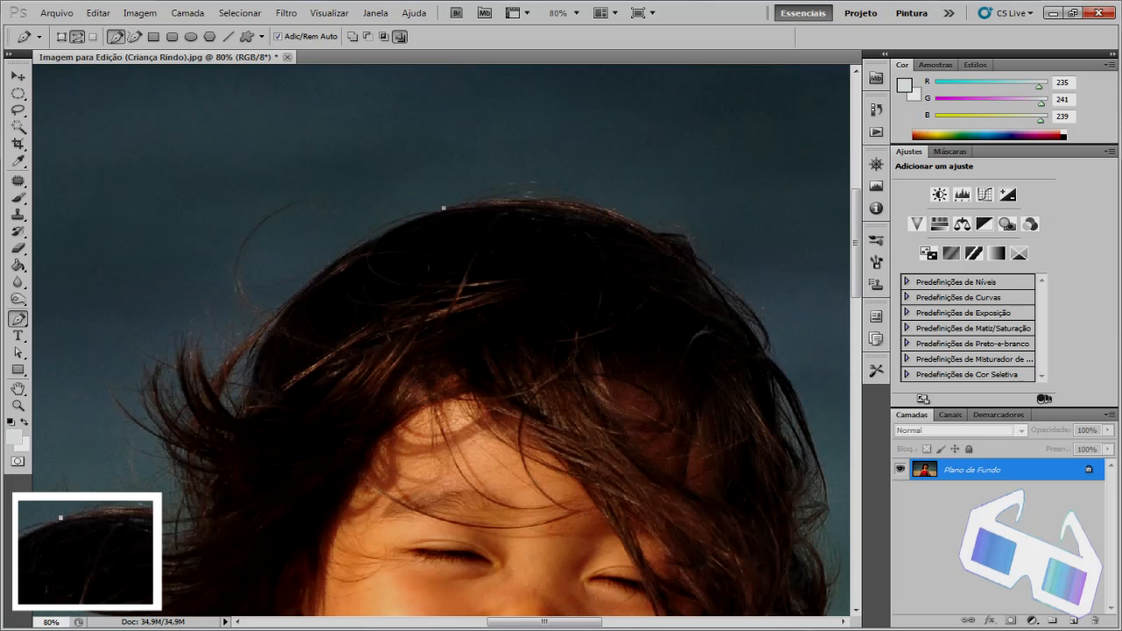
{"action": "left_click", "coordinate": [381, 236]}
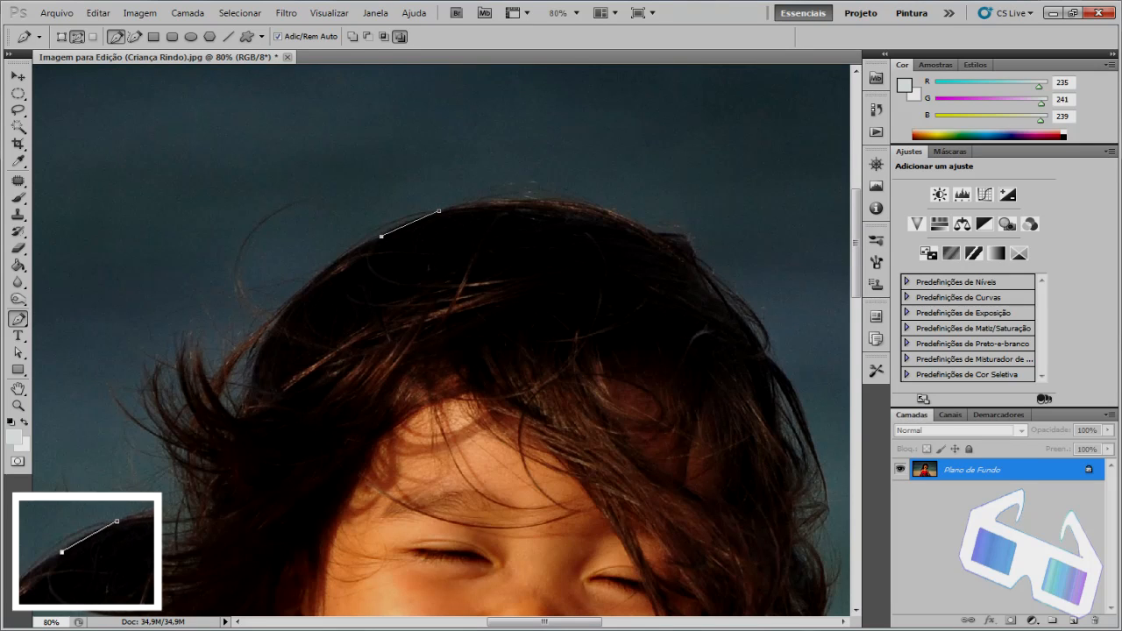
{"action": "mouse_move", "coordinate": [382, 236]}
{"action": "left_mouse_down"}
{"action": "mouse_move", "coordinate": [373, 249]}
{"action": "mouse_move", "coordinate": [408, 249]}
{"action": "mouse_move", "coordinate": [377, 285]}
{"action": "mouse_move", "coordinate": [369, 269]}
{"action": "mouse_move", "coordinate": [390, 246]}
{"action": "mouse_move", "coordinate": [371, 248]}
{"action": "mouse_move", "coordinate": [373, 266]}
{"action": "mouse_move", "coordinate": [368, 249]}
{"action": "mouse_move", "coordinate": [379, 246]}
{"action": "mouse_move", "coordinate": [364, 267]}
{"action": "mouse_move", "coordinate": [365, 252]}
{"action": "left_mouse_up"}
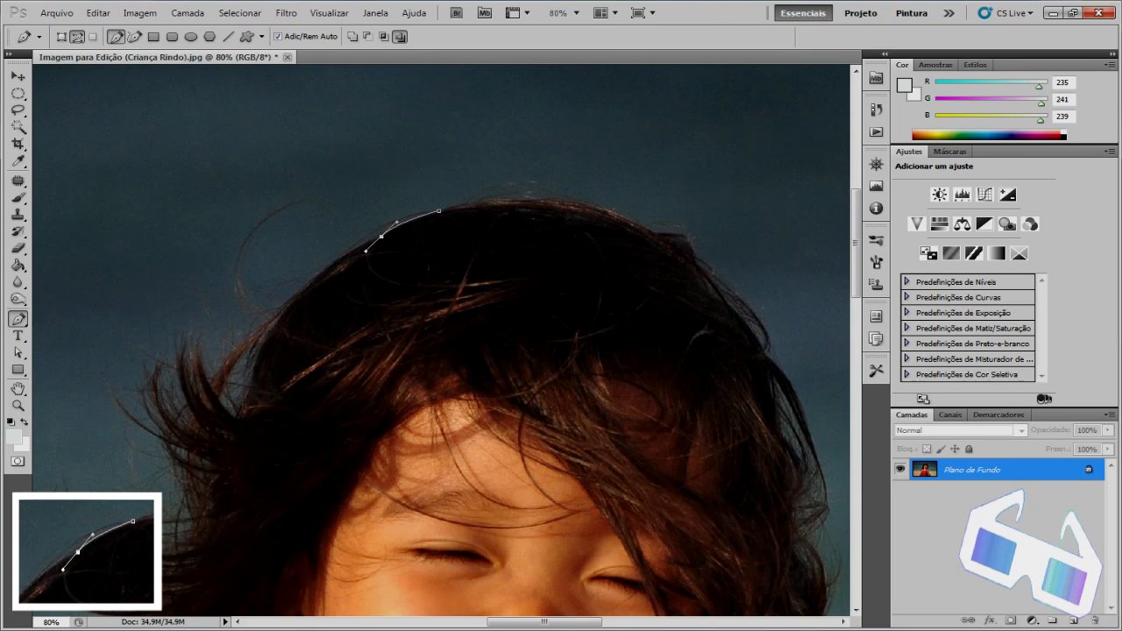
{"action": "left_click", "coordinate": [339, 259]}
{"action": "key", "text": "ctrl+z"}
{"action": "mouse_move", "coordinate": [397, 222]}
{"action": "left_mouse_down"}
{"action": "mouse_move", "coordinate": [357, 232]}
{"action": "mouse_move", "coordinate": [396, 222]}
{"action": "mouse_move", "coordinate": [384, 225]}
{"action": "left_mouse_up"}
{"action": "left_click_drag", "start_coordinate": [365, 252], "coordinate": [366, 242]}
{"action": "mouse_move", "coordinate": [366, 243]}
{"action": "left_mouse_down"}
{"action": "mouse_move", "coordinate": [399, 273]}
{"action": "mouse_move", "coordinate": [354, 267]}
{"action": "mouse_move", "coordinate": [356, 247]}
{"action": "left_mouse_up"}
{"action": "left_click", "coordinate": [338, 259]}
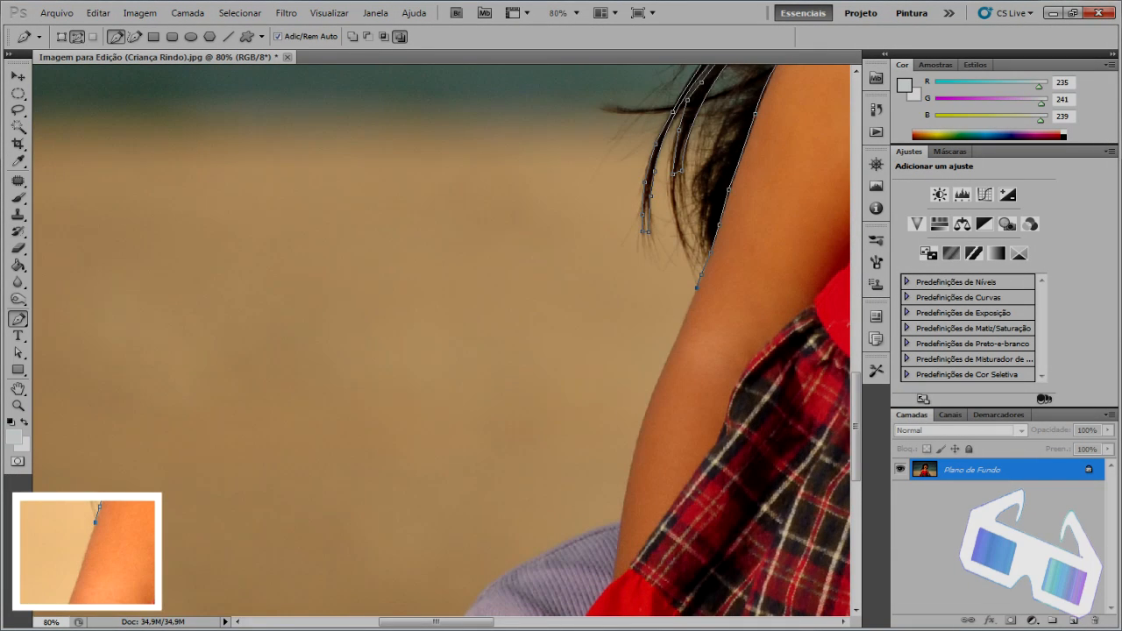
- Extend the path with closely spaced anchor points down the outer edge of the arm and undo the last points
{"action": "left_click", "coordinate": [685, 317]}
{"action": "left_click", "coordinate": [659, 344]}
{"action": "key", "text": "ctrl+z"}
{"action": "left_click", "coordinate": [674, 344]}
{"action": "left_click", "coordinate": [667, 360]}
{"action": "left_click", "coordinate": [660, 380]}
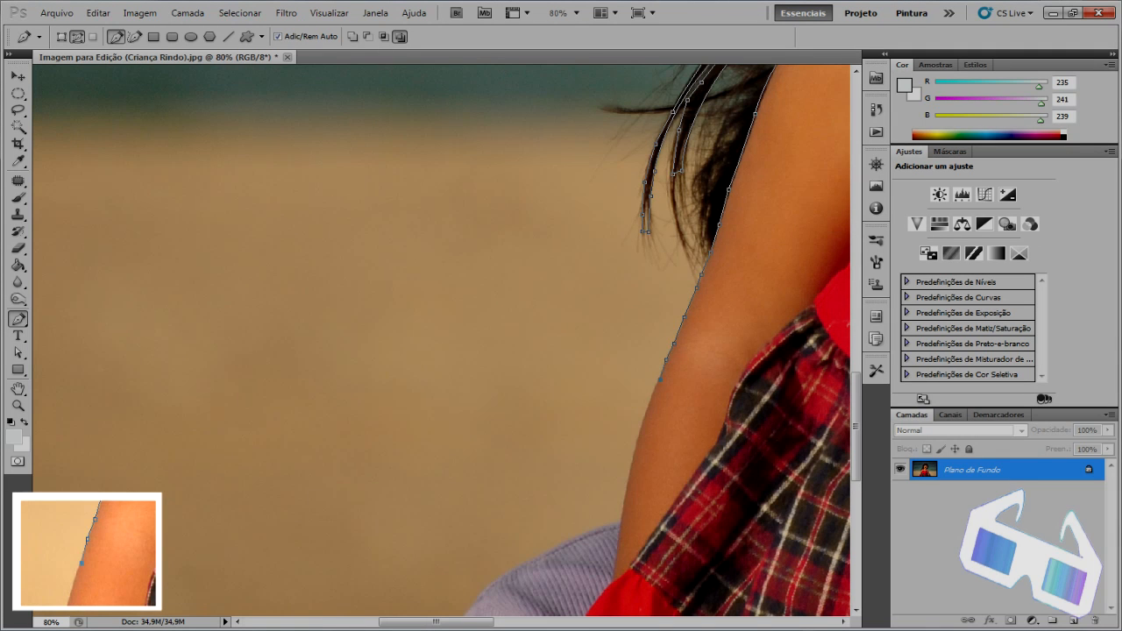
{"action": "key", "text": "ctrl+alt+z"}
{"action": "key", "text": "ctrl+alt+z"}
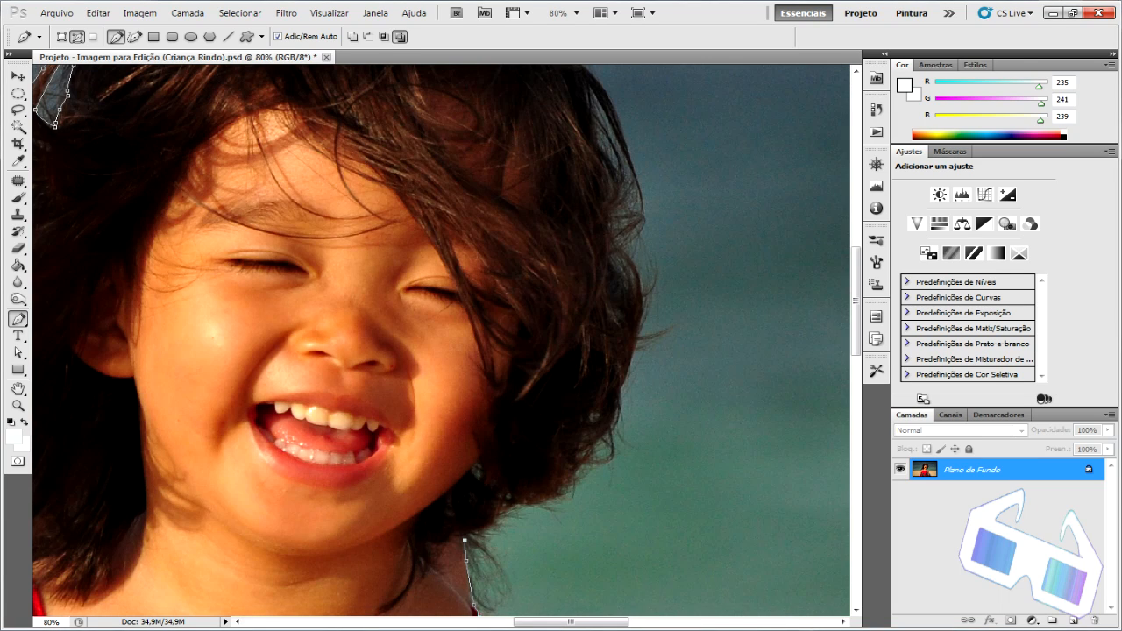
- Continue the path from the neck around the lower curls and up the outer edge of the hair to eye level
{"action": "left_click", "coordinate": [482, 533]}
{"action": "left_click", "coordinate": [498, 518]}
{"action": "left_click", "coordinate": [537, 504]}
{"action": "left_click", "coordinate": [561, 498]}
{"action": "left_click", "coordinate": [576, 475]}
{"action": "left_click", "coordinate": [587, 472]}
{"action": "left_click", "coordinate": [598, 464]}
{"action": "left_click", "coordinate": [593, 450]}
{"action": "left_click", "coordinate": [610, 427]}
{"action": "left_click", "coordinate": [620, 416]}
{"action": "left_click", "coordinate": [620, 395]}
{"action": "left_click", "coordinate": [637, 342]}
{"action": "left_click", "coordinate": [643, 307]}
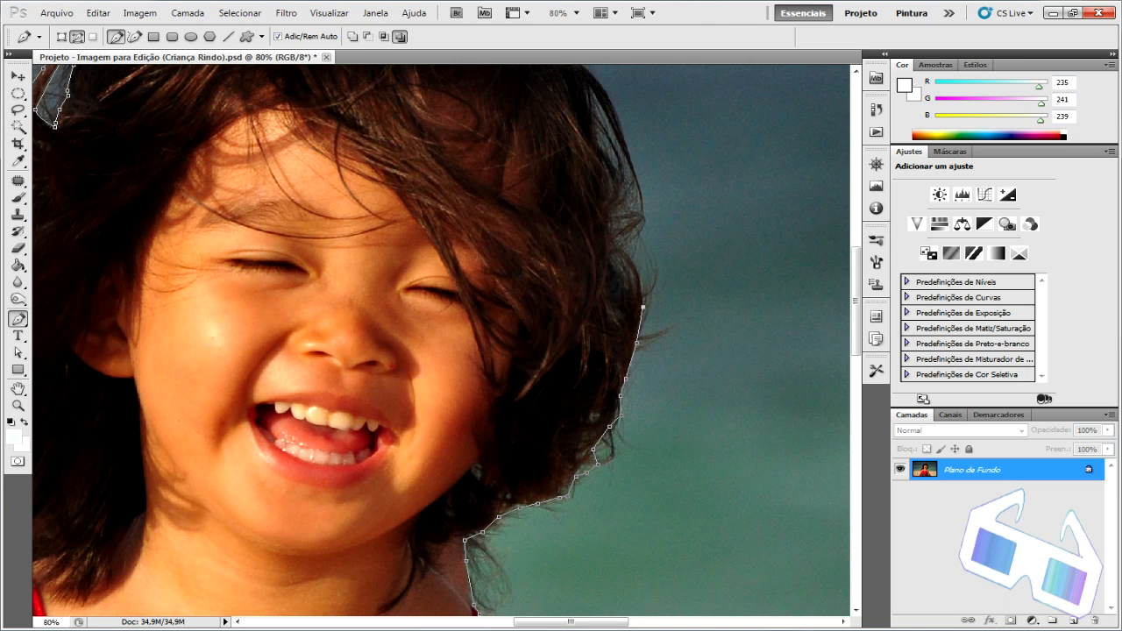
- Trace the outer edge of the hair from eye level up toward the crown with closely spaced anchor points
{"action": "left_click_drag", "start_coordinate": [643, 307], "coordinate": [614, 474]}
{"action": "left_click", "coordinate": [611, 450]}
{"action": "left_click", "coordinate": [596, 441]}
{"action": "left_click", "coordinate": [585, 427]}
{"action": "left_click", "coordinate": [583, 396]}
{"action": "left_click", "coordinate": [581, 363]}
{"action": "left_click", "coordinate": [584, 343]}
{"action": "left_click", "coordinate": [573, 324]}
{"action": "left_click", "coordinate": [567, 318]}
{"action": "left_click", "coordinate": [565, 297]}
{"action": "left_click", "coordinate": [555, 268]}
{"action": "left_click", "coordinate": [554, 243]}
{"action": "left_click", "coordinate": [547, 216]}
{"action": "left_click", "coordinate": [517, 179]}
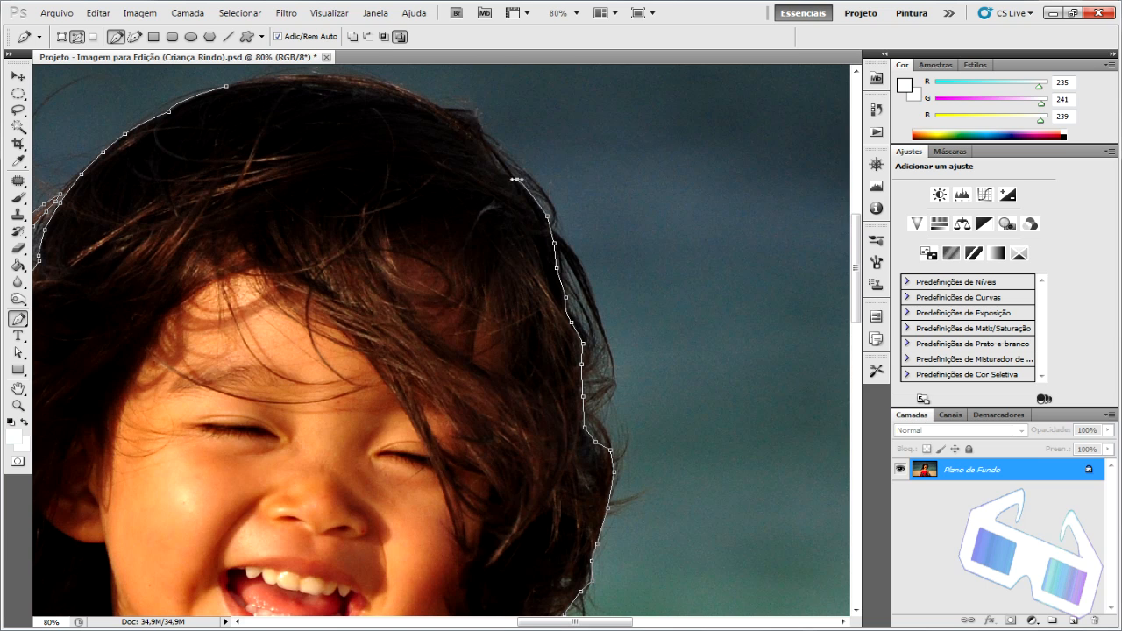
- Trace the path over the crown of the head and close it at its starting anchor point
{"action": "left_click", "coordinate": [499, 167]}
{"action": "left_click", "coordinate": [485, 141]}
{"action": "left_click", "coordinate": [485, 130]}
{"action": "left_click_drag", "start_coordinate": [484, 129], "coordinate": [569, 265]}
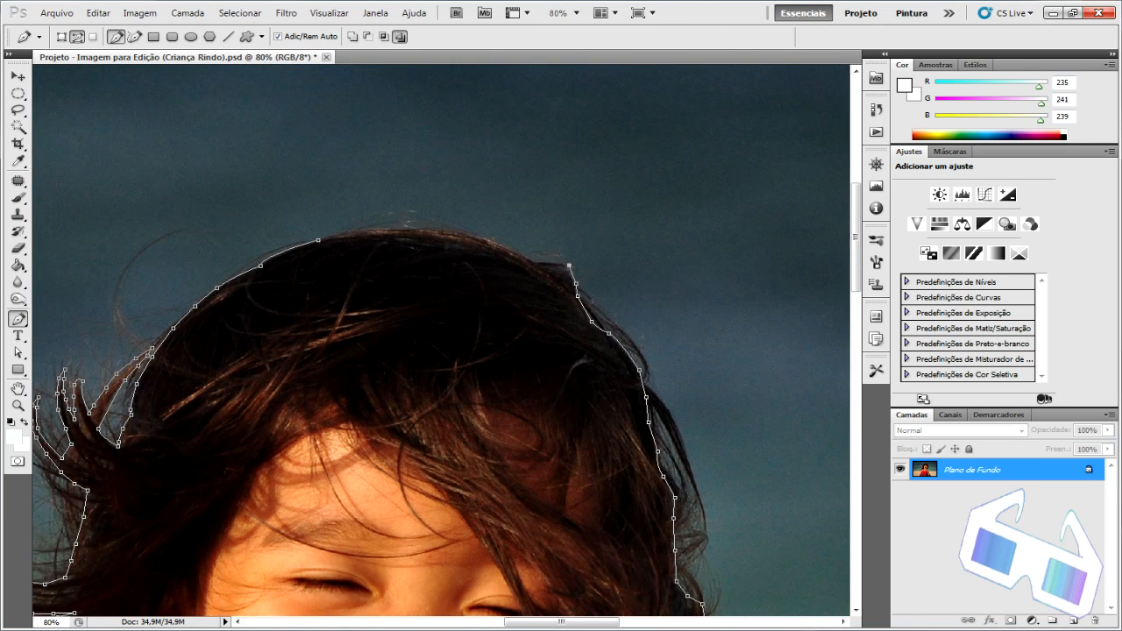
{"action": "left_click", "coordinate": [532, 262]}
{"action": "left_click", "coordinate": [506, 244]}
{"action": "left_click", "coordinate": [475, 235]}
{"action": "left_click", "coordinate": [443, 228]}
{"action": "left_click", "coordinate": [395, 228]}
{"action": "left_click", "coordinate": [354, 228]}
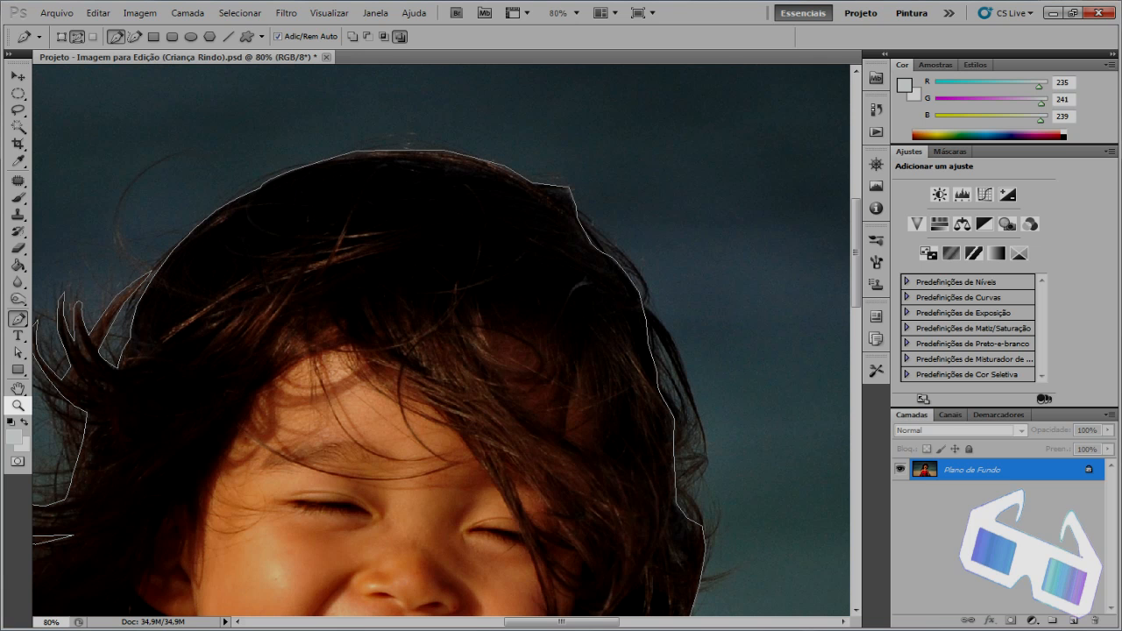
- Convert the closed path around the girl into a new anti-aliased selection with a feather radius of 0 pixels
{"action": "key", "text": "z"}
{"action": "left_click", "coordinate": [441, 37]}
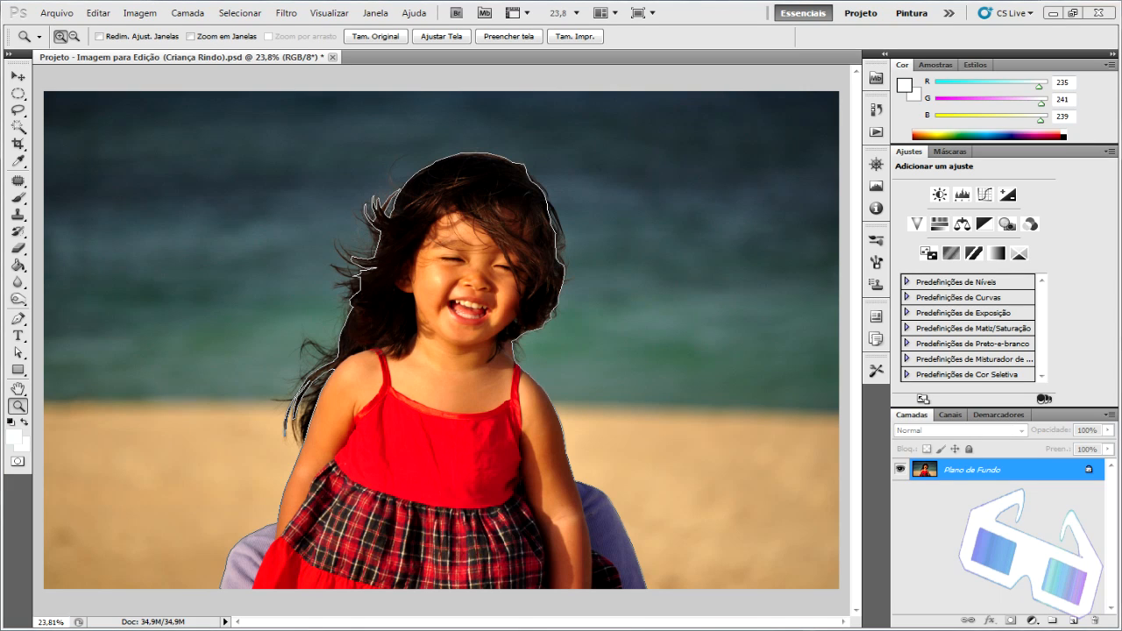
{"action": "key", "text": "p"}
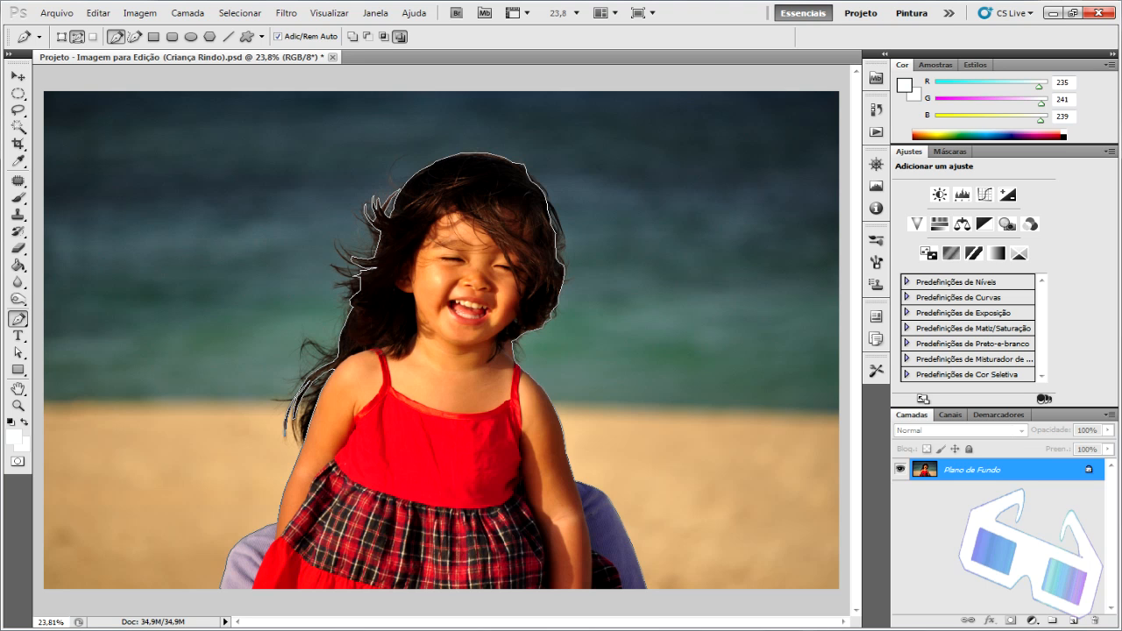
{"action": "right_click", "coordinate": [458, 347]}
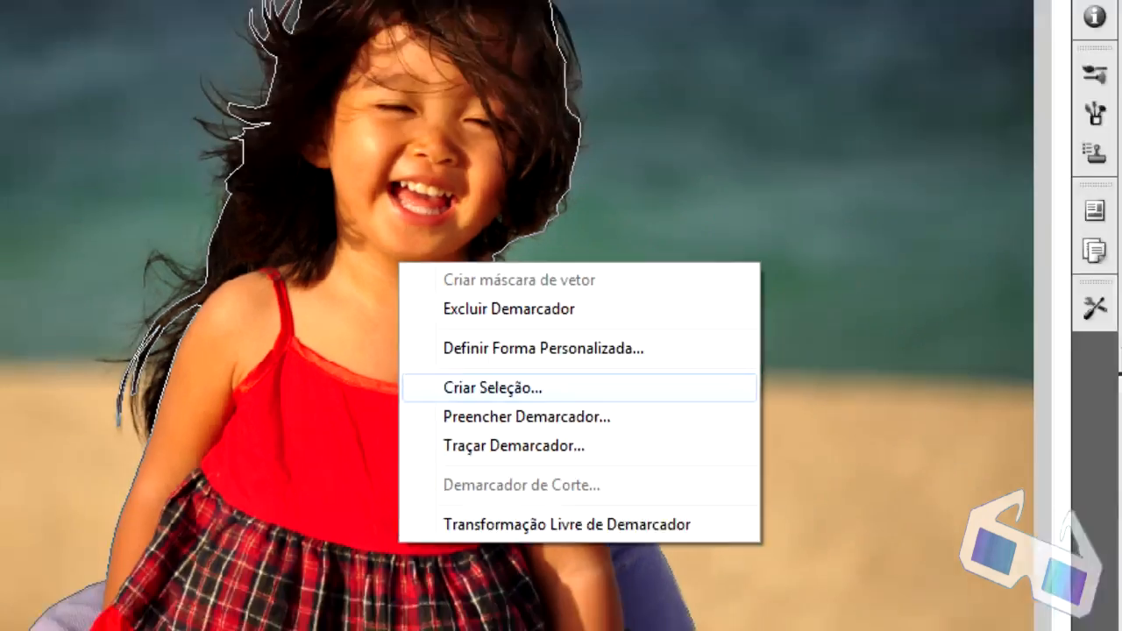
{"action": "left_click", "coordinate": [473, 356]}
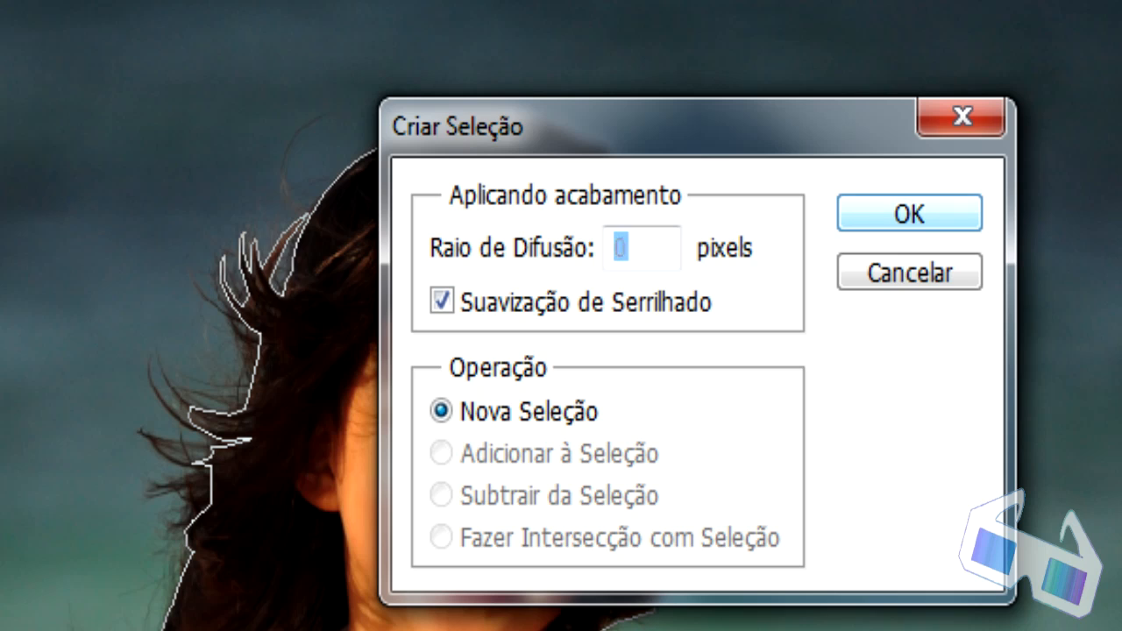
{"action": "key", "text": "Return"}
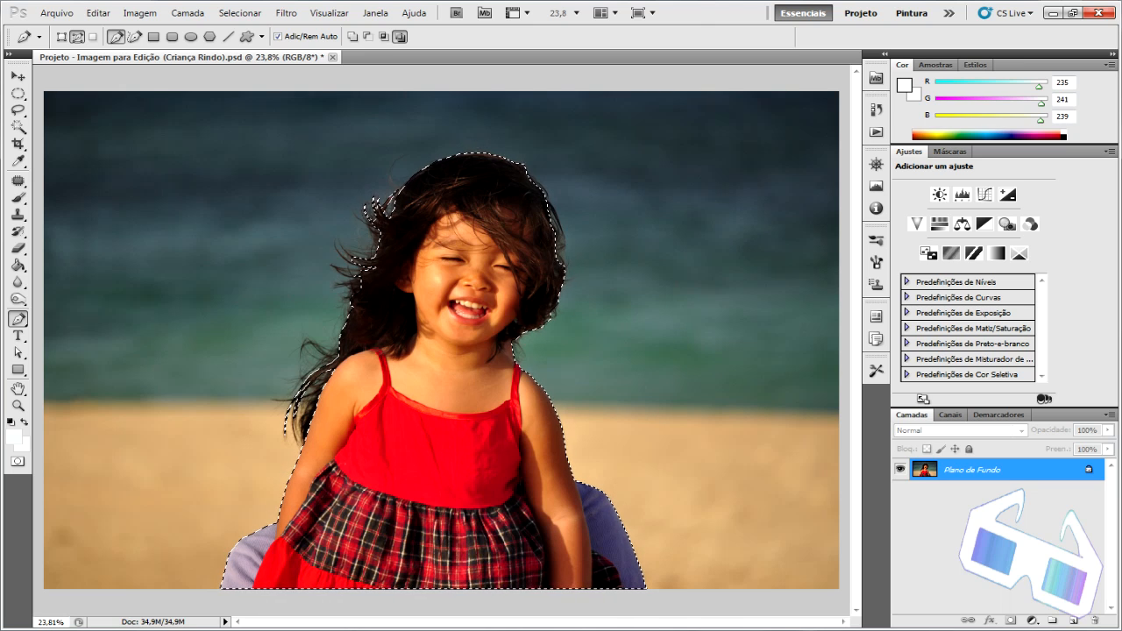
- Invert the selection to cover the beach background instead of the girl
{"action": "key", "text": "ctrl+d"}
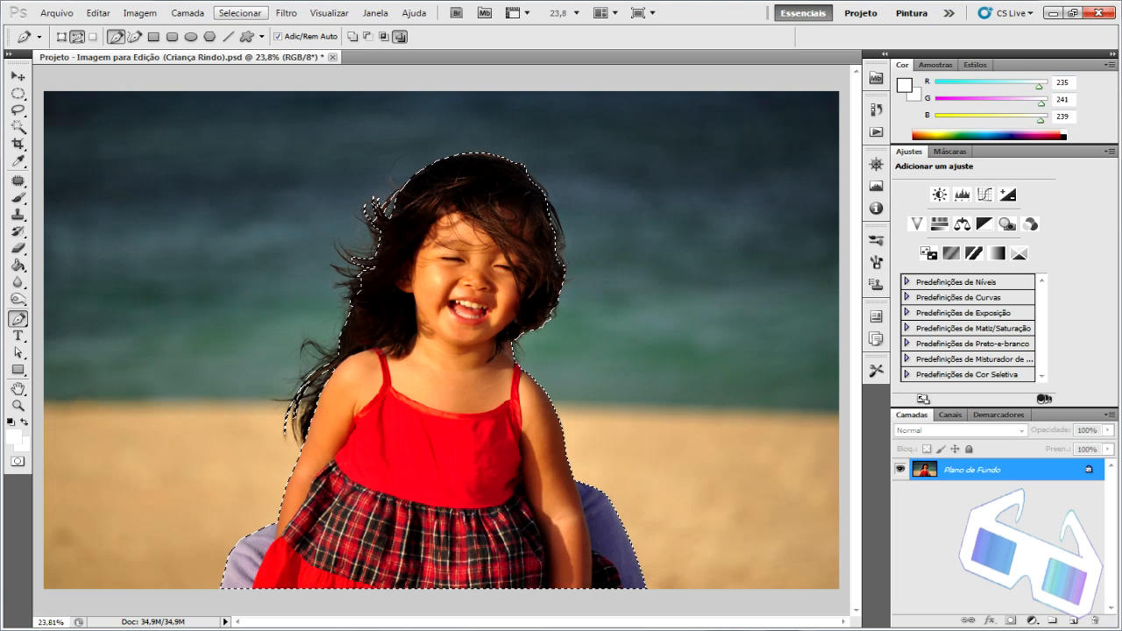
{"action": "left_click", "coordinate": [239, 12]}
{"action": "left_click", "coordinate": [239, 12]}
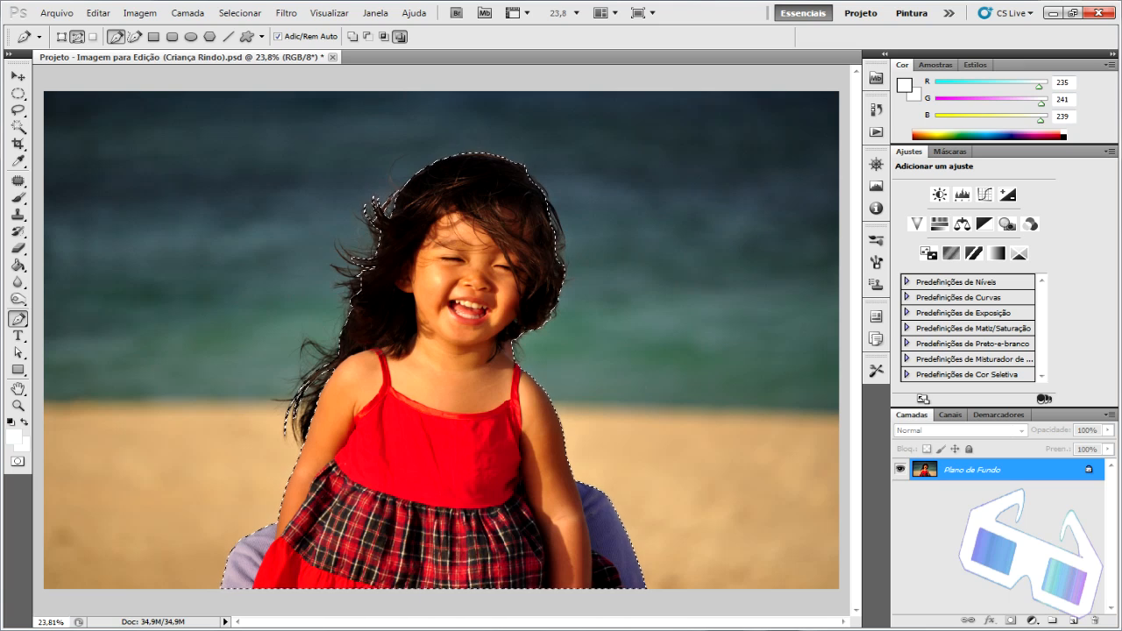
{"action": "left_click", "coordinate": [239, 12]}
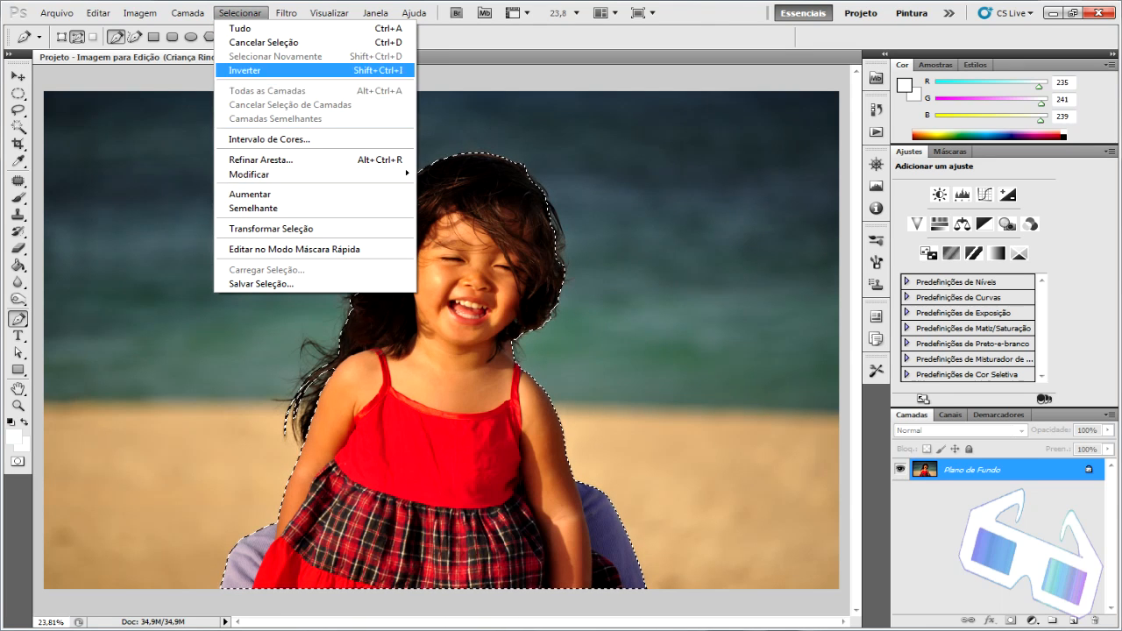
{"action": "left_click", "coordinate": [264, 71]}
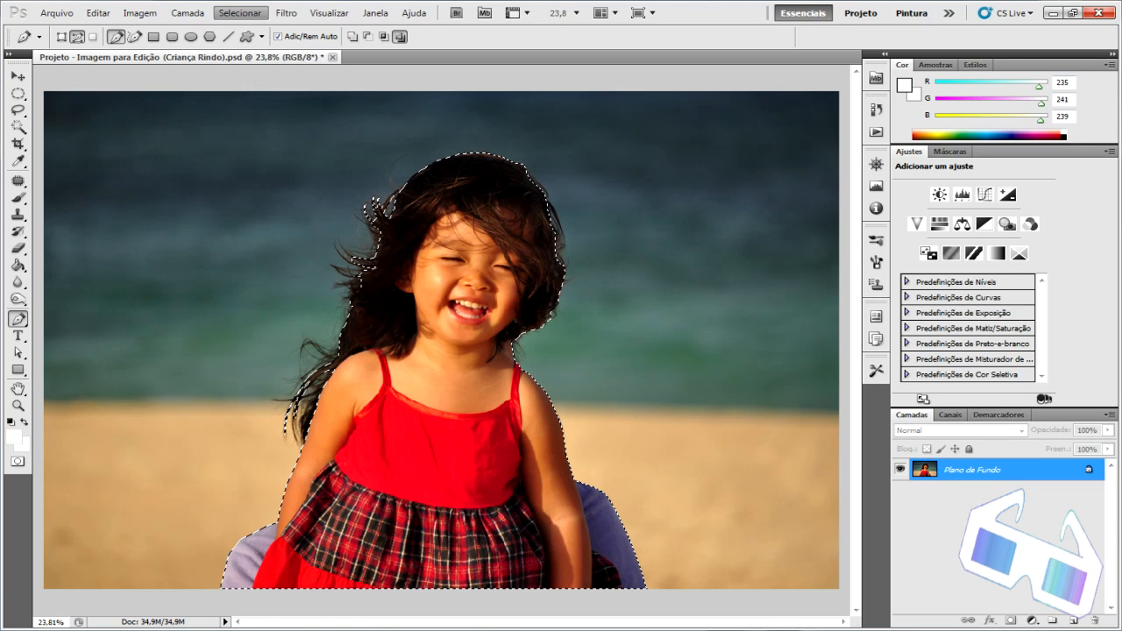
- Convert the background layer into a regular layer named Original and delete the selected beach scenery from it
{"action": "double_click", "coordinate": [973, 470]}
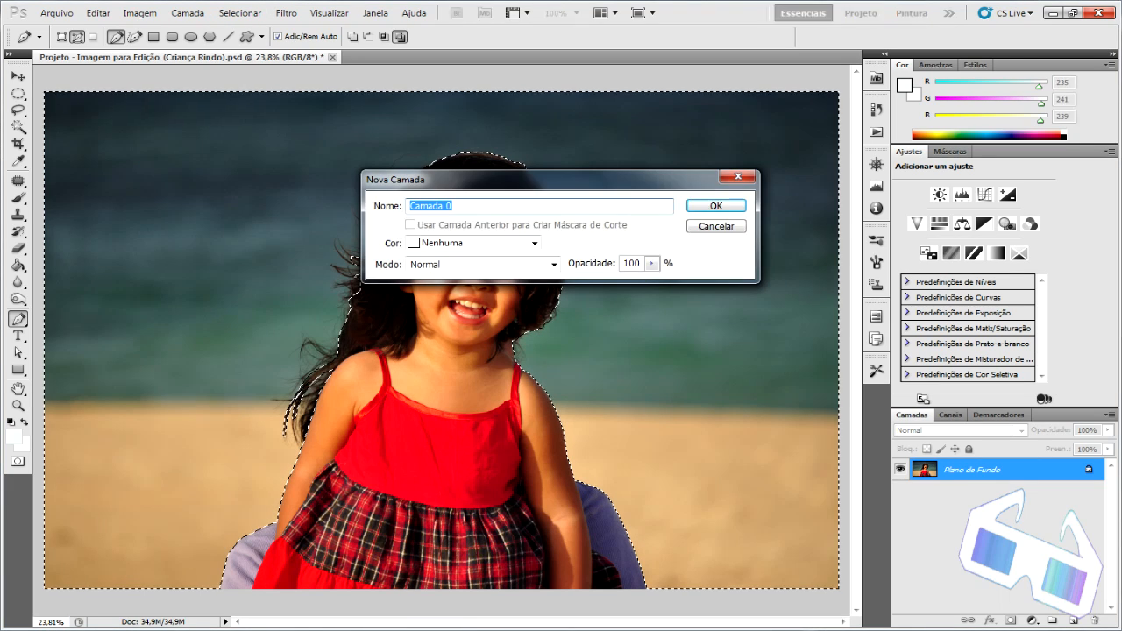
{"action": "type", "text": "Original"}
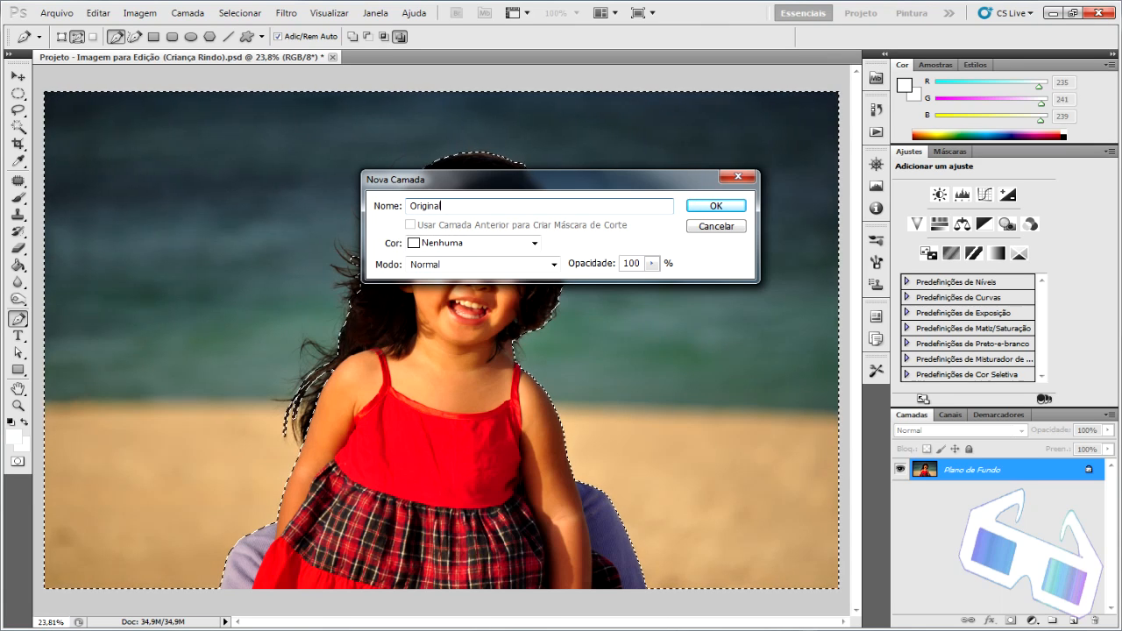
{"action": "key", "text": "Return"}
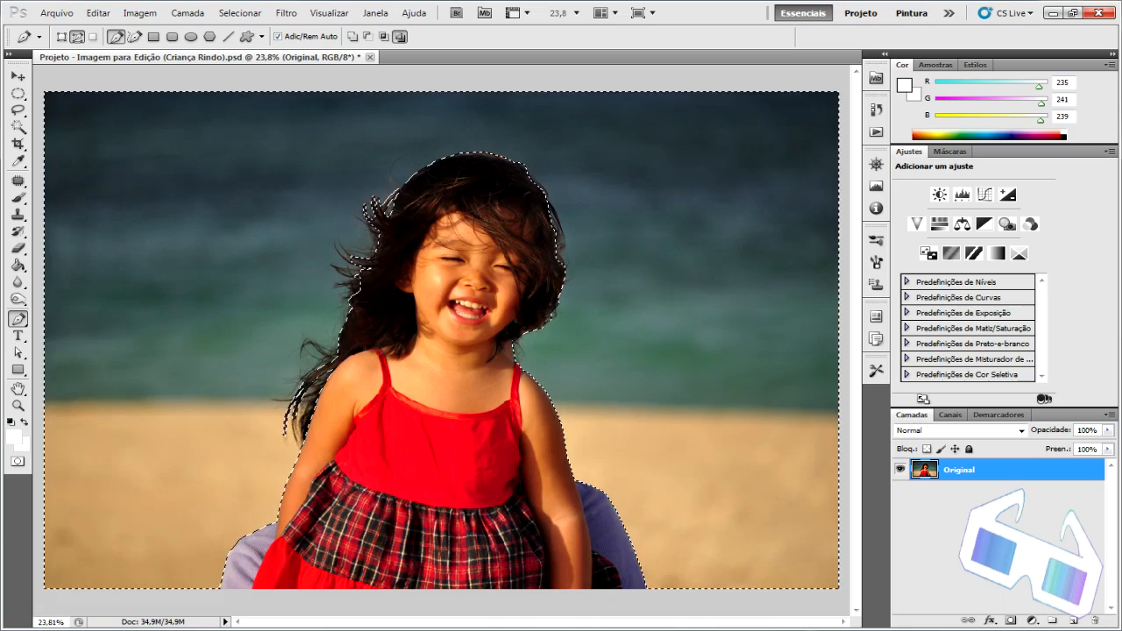
{"action": "key", "text": "Delete"}
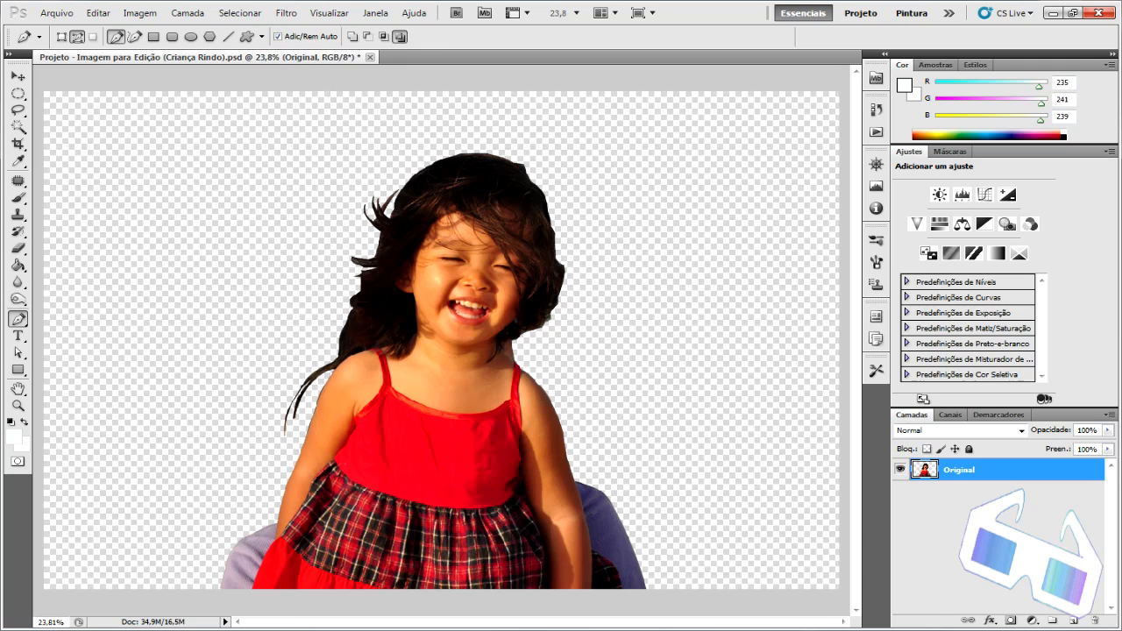
- Open "Imagem para Edição (Fundo).jpg" with its embedded colour profile and convert its background into a regular layer
{"action": "key", "text": "v"}
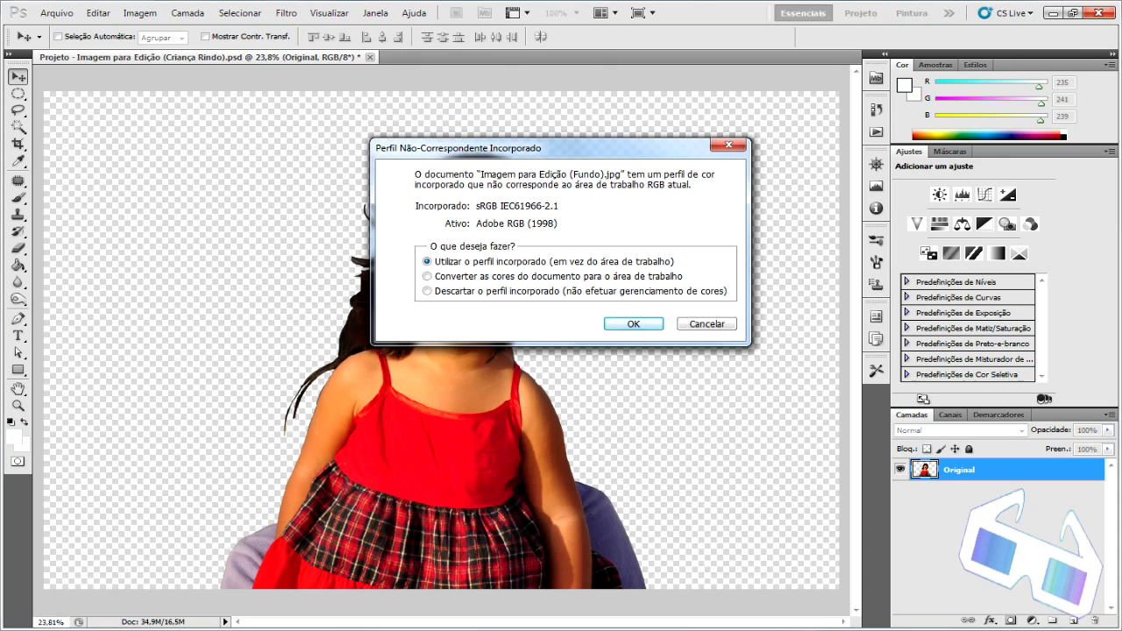
{"action": "key", "text": "Return"}
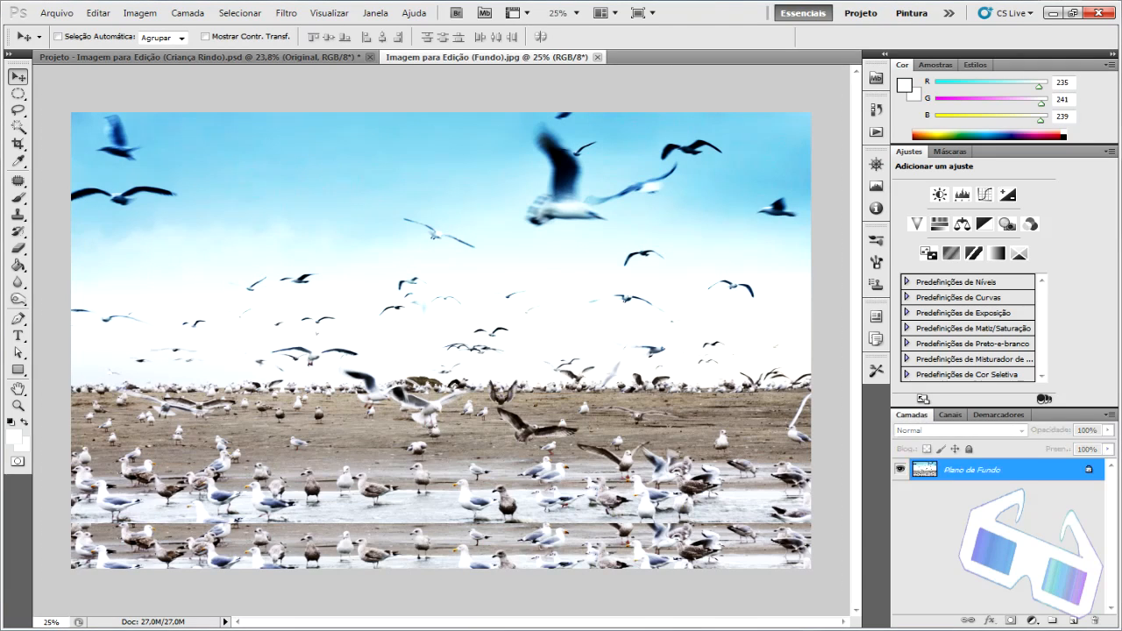
{"action": "double_click", "coordinate": [972, 470]}
{"action": "key", "text": "Return"}
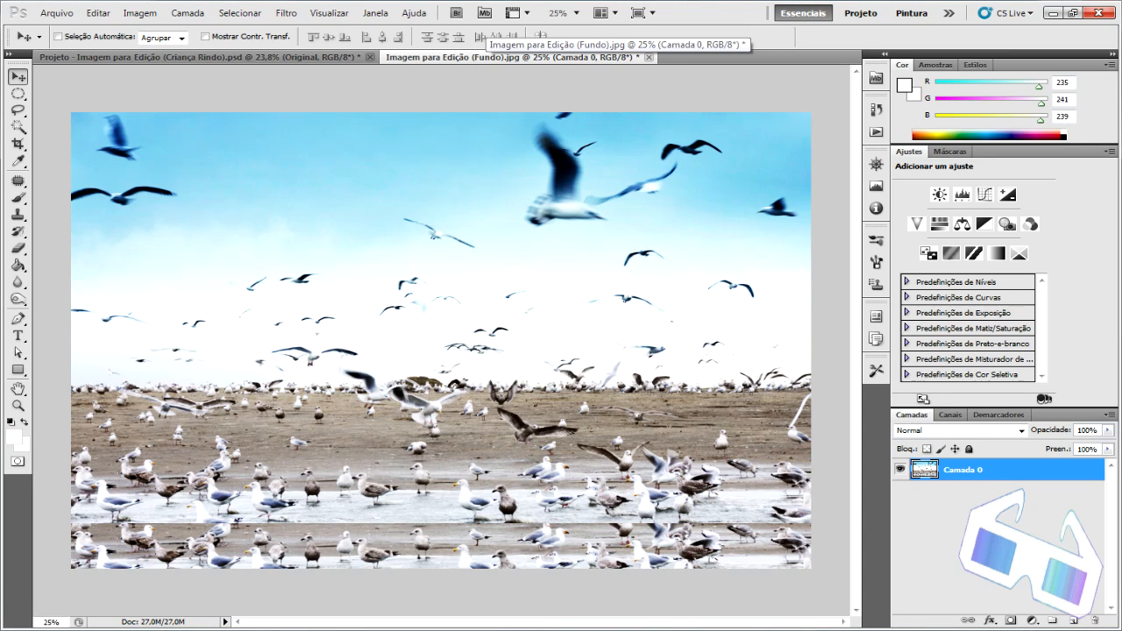
- Copy the seagull image into the girl's project as a new layer and close the source file without saving
{"action": "left_click_drag", "start_coordinate": [491, 57], "coordinate": [146, 70]}
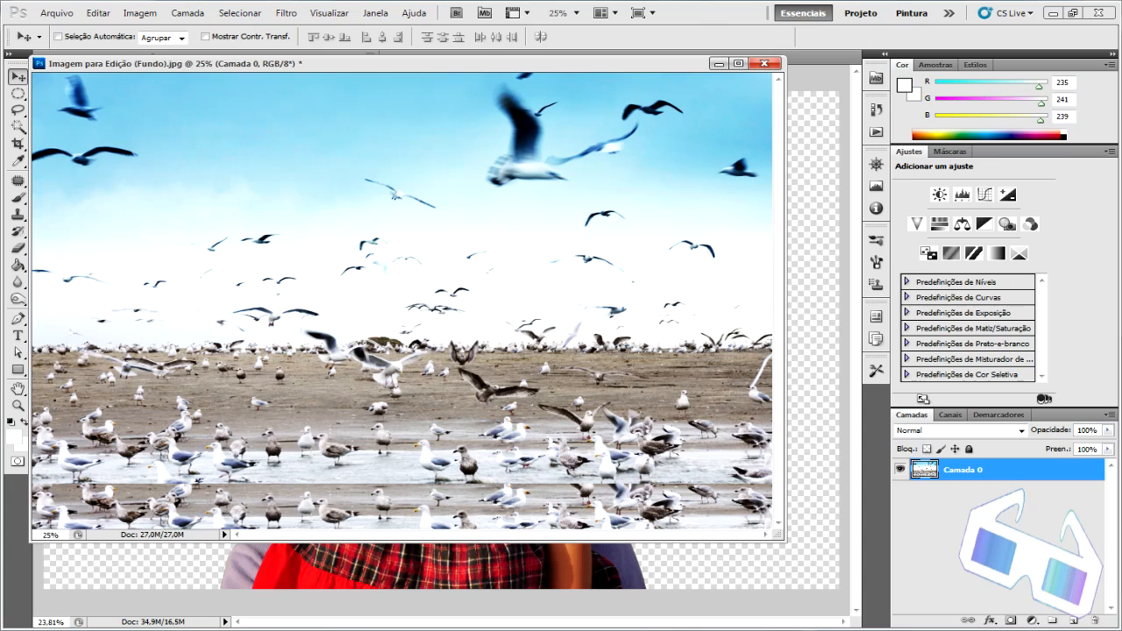
{"action": "left_click_drag", "start_coordinate": [500, 239], "coordinate": [812, 491]}
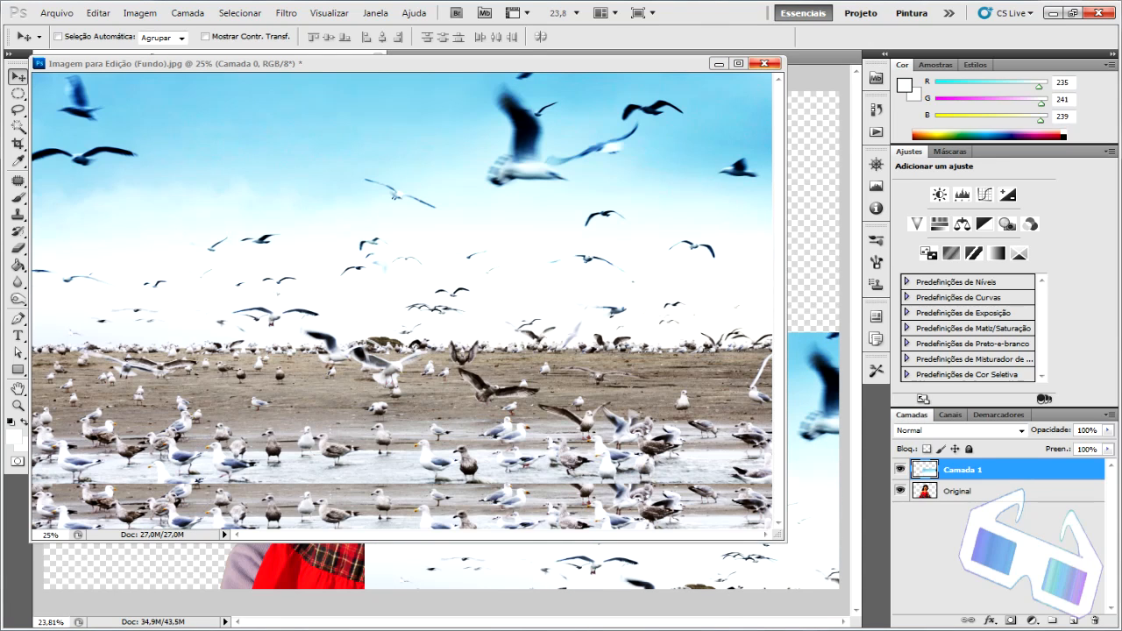
{"action": "left_click", "coordinate": [764, 63]}
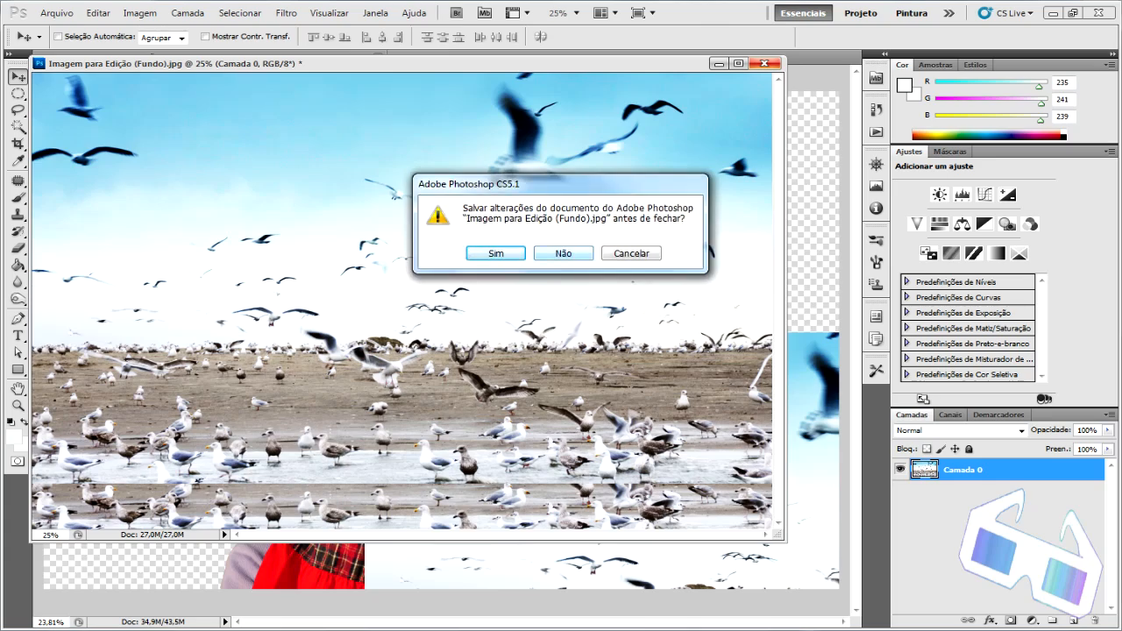
{"action": "left_click", "coordinate": [565, 254]}
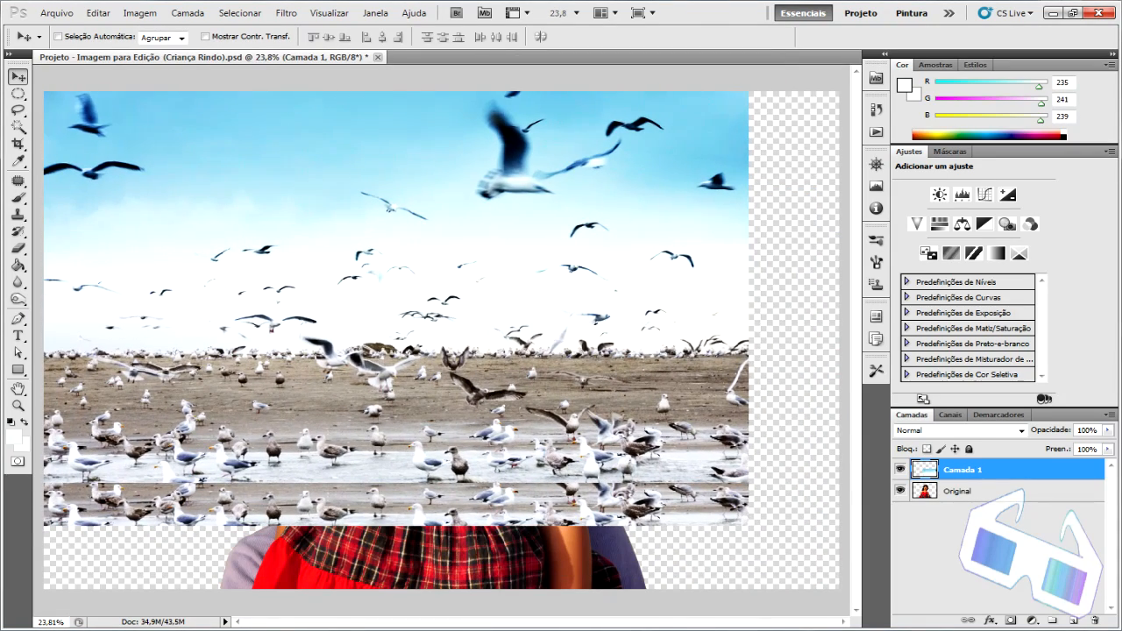
- Scale the seagull layer to fill the whole canvas and place it beneath the Original layer
{"action": "key", "text": "ctrl+t"}
{"action": "left_click_drag", "start_coordinate": [749, 527], "coordinate": [839, 589]}
{"action": "left_click", "coordinate": [782, 37]}
{"action": "key", "text": "ctrl+bracketleft"}
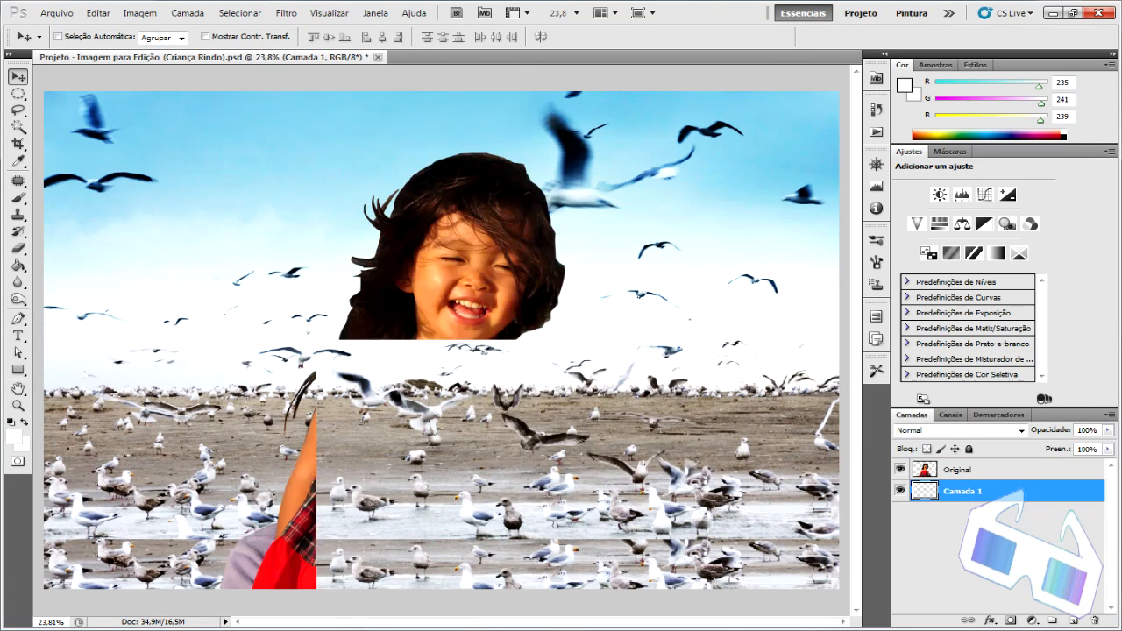